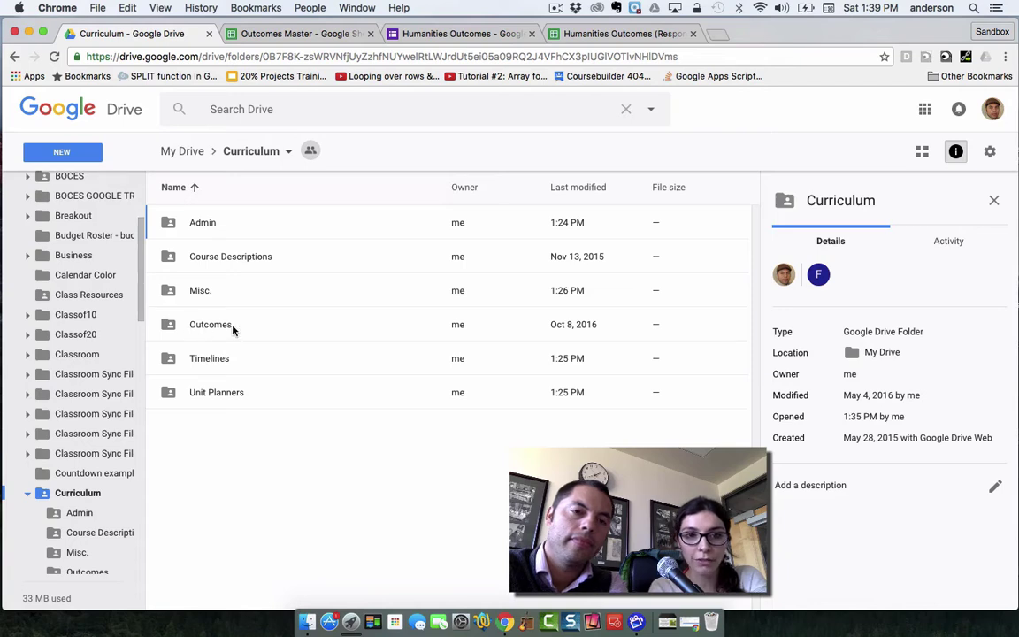
- Open the Outcomes folder inside the Curriculum folder to review the files it holds
right_click(186, 324)
key("Escape")
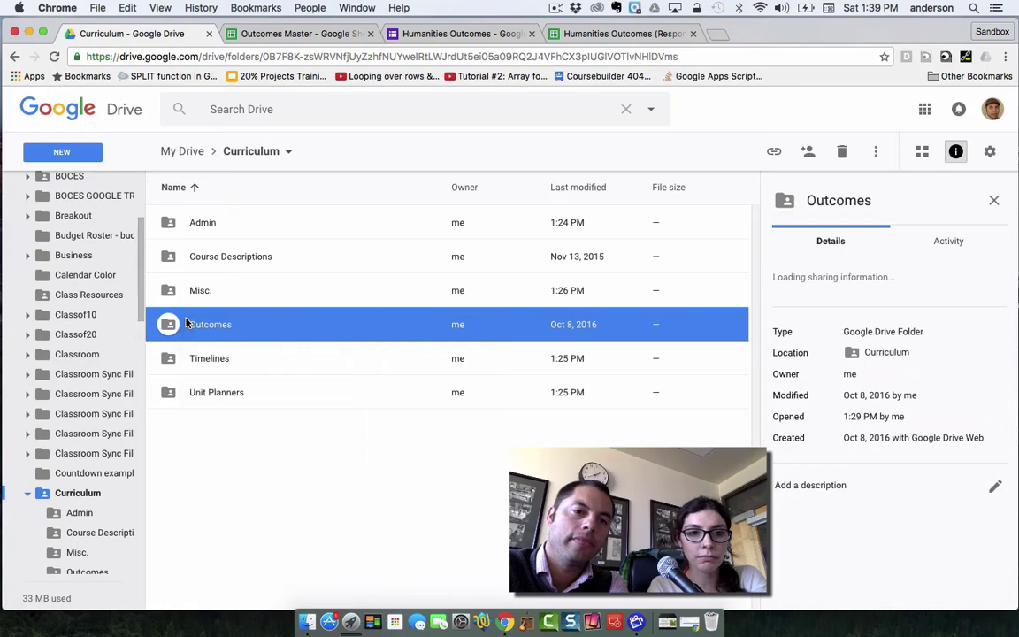
double_click(185, 324)
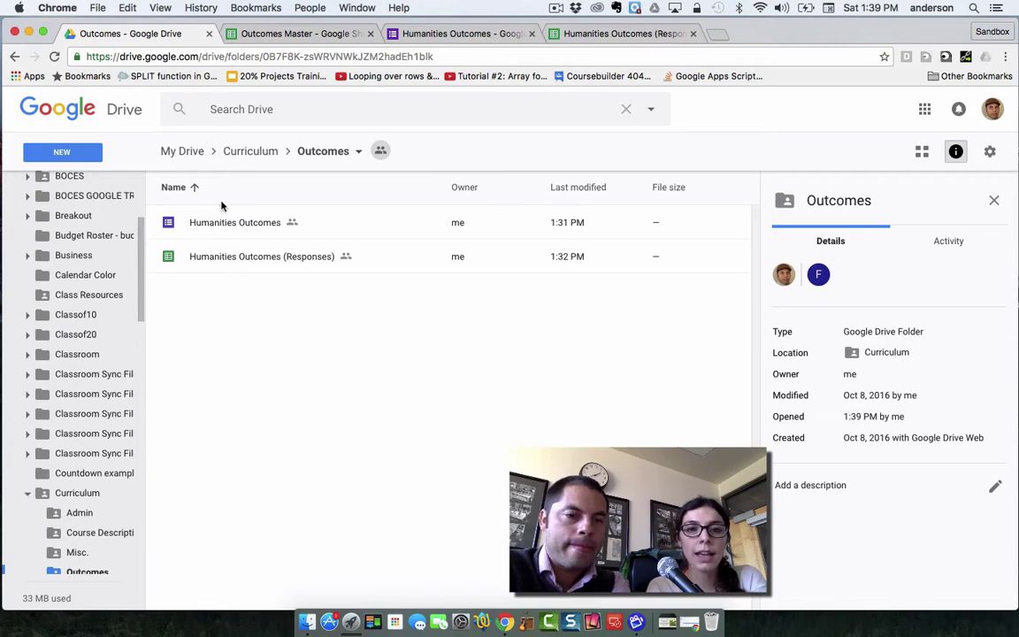
- Open the Outcomes Master spreadsheet from the Admin folder inside Curriculum
left_click(249, 151)
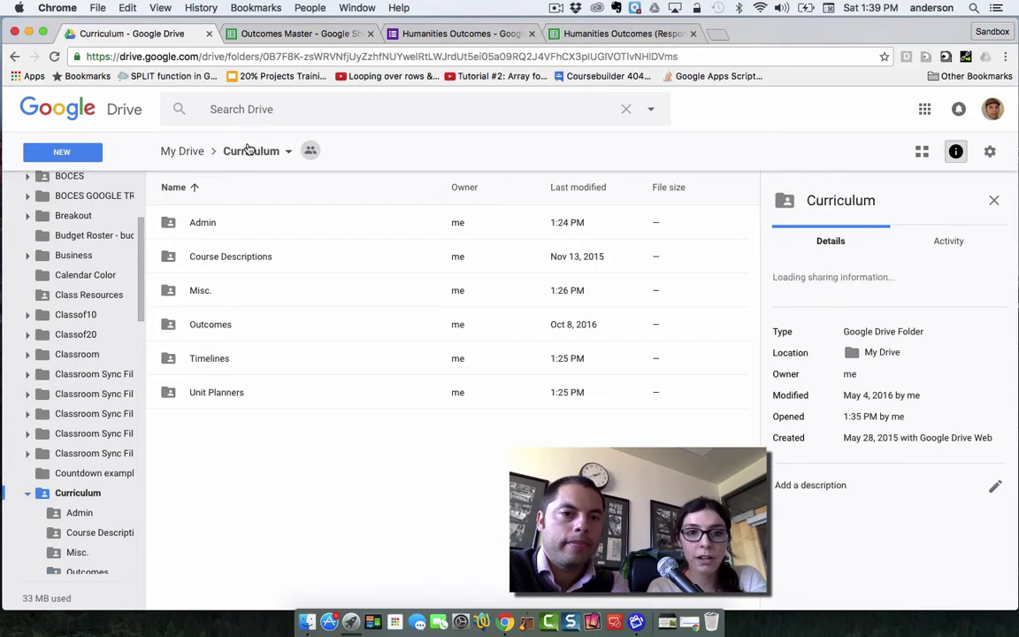
double_click(197, 226)
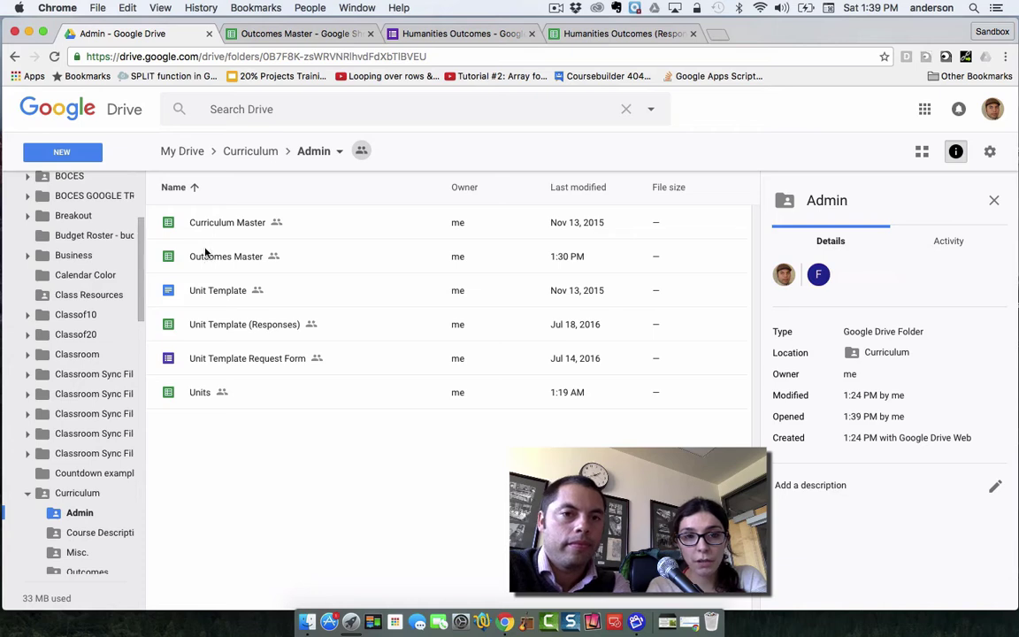
double_click(206, 256)
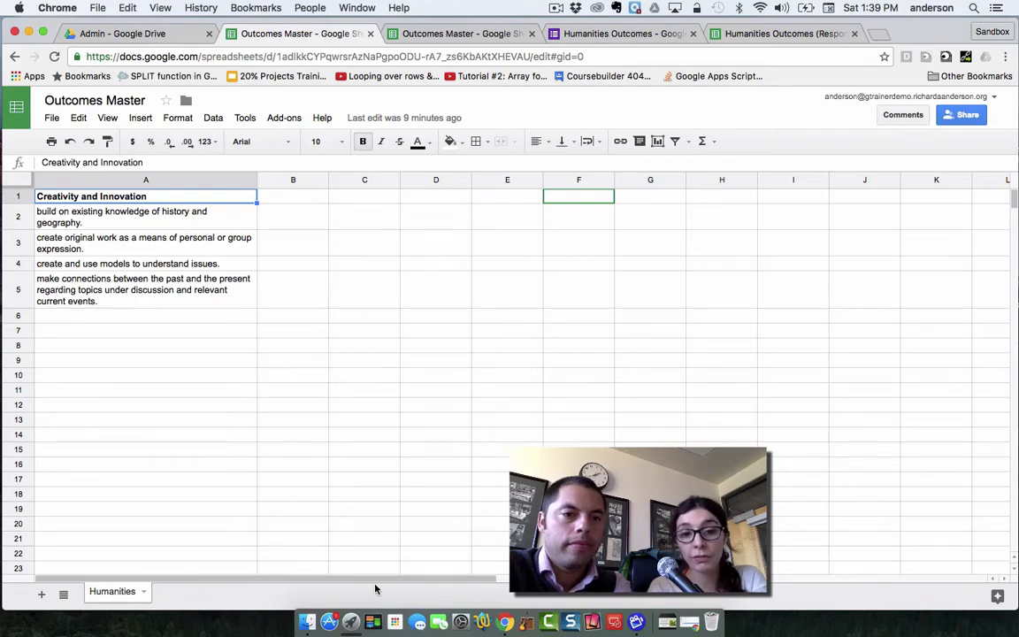
- Return to Google Drive and go back through Curriculum into the Outcomes folder
left_click(148, 37)
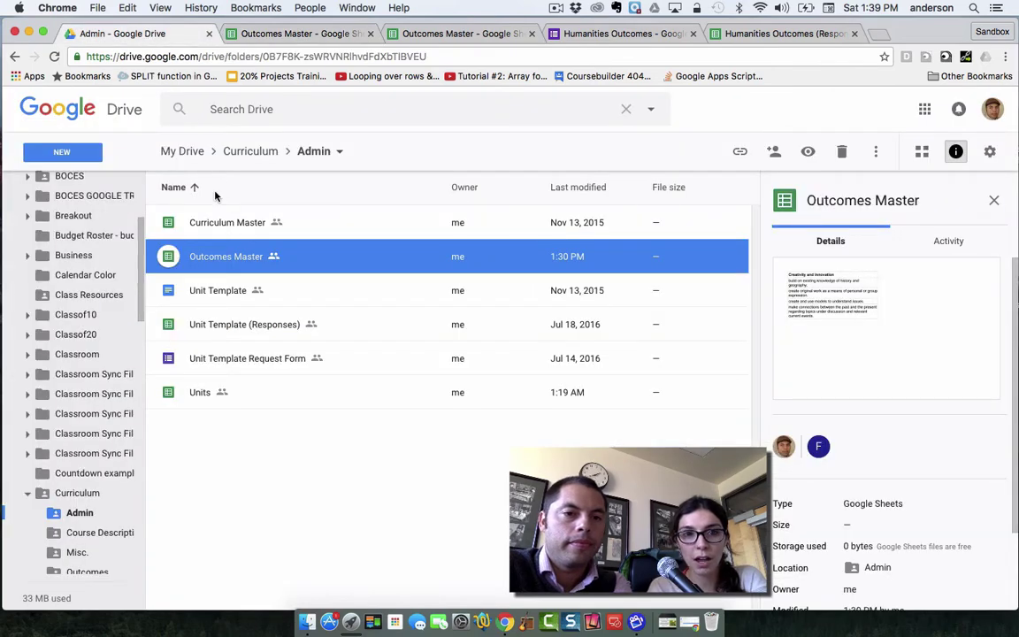
left_click(236, 154)
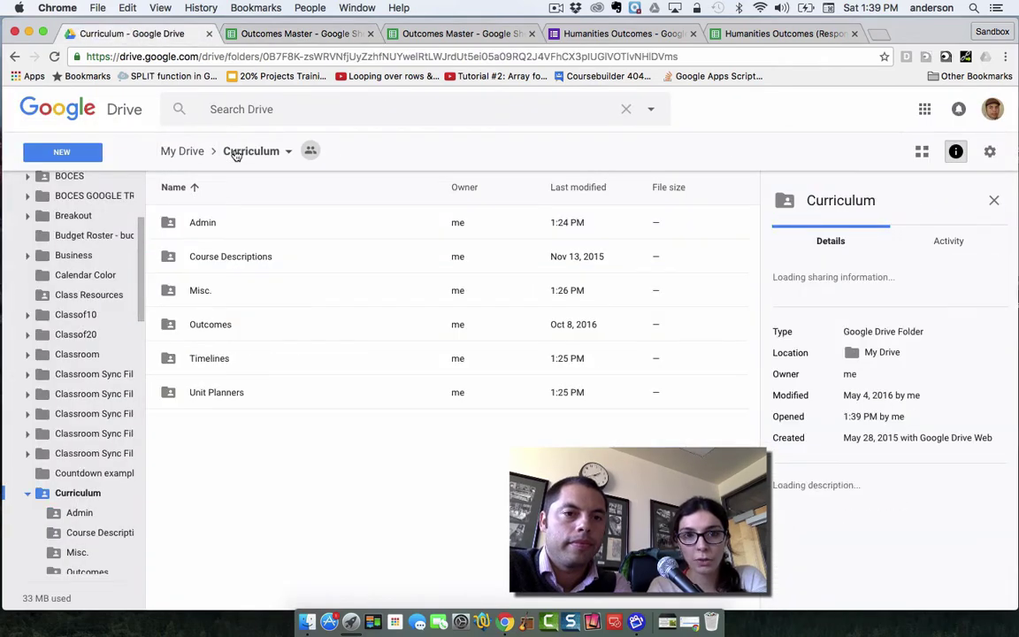
left_click(223, 320)
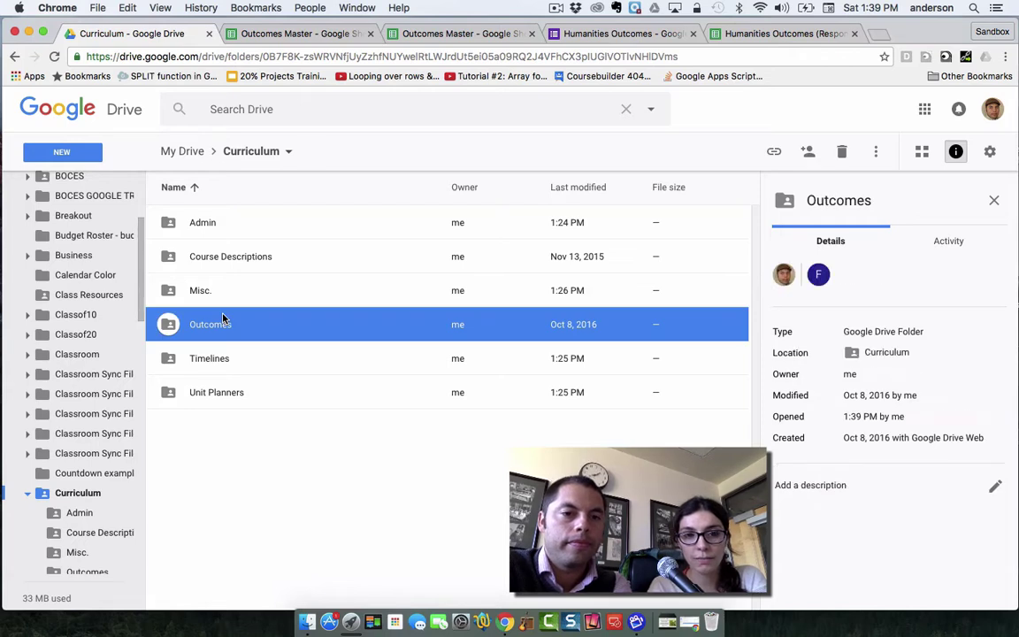
double_click(223, 321)
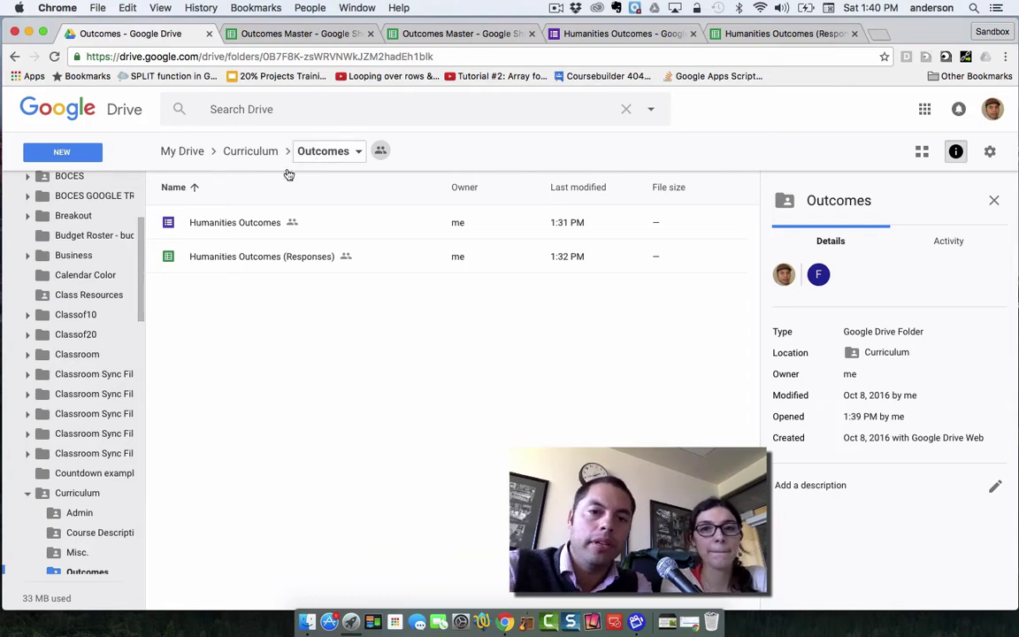
- Switch to the Humanities Outcomes form and start the formRanger add-on
left_click(623, 34)
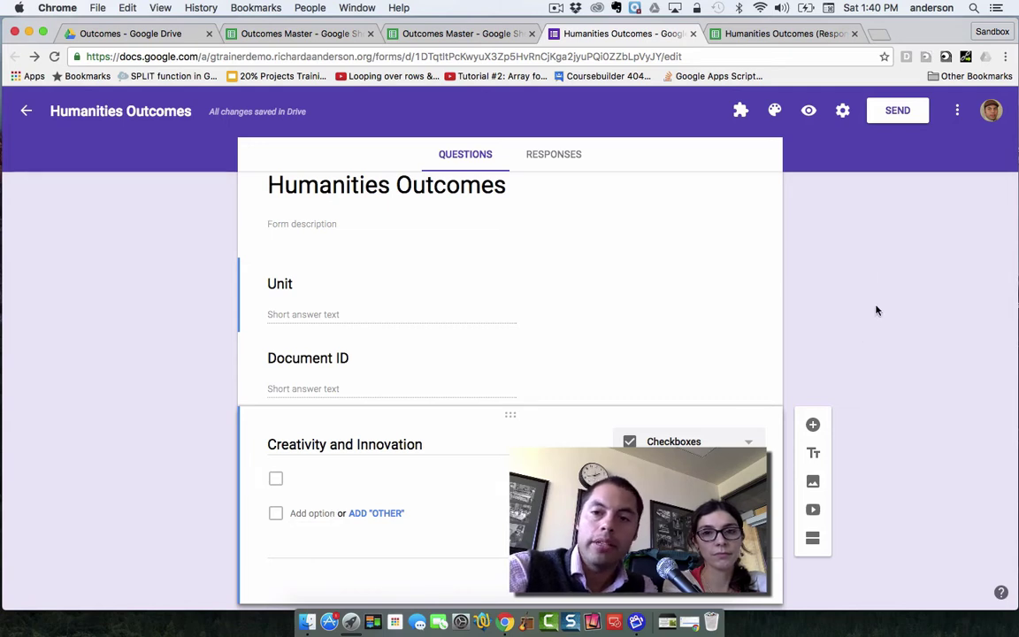
left_click(740, 111)
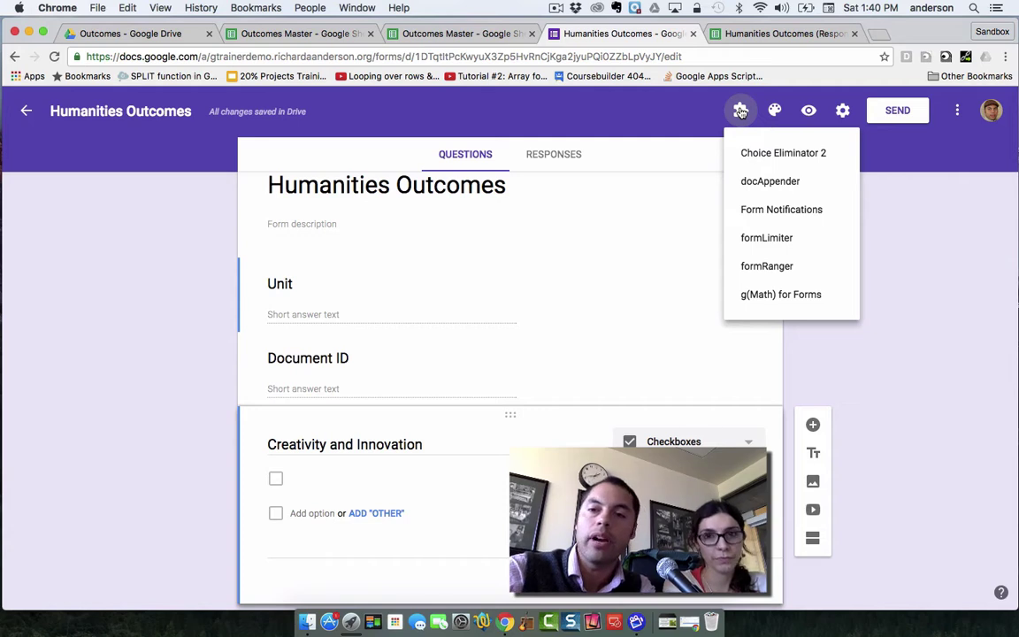
left_click(783, 268)
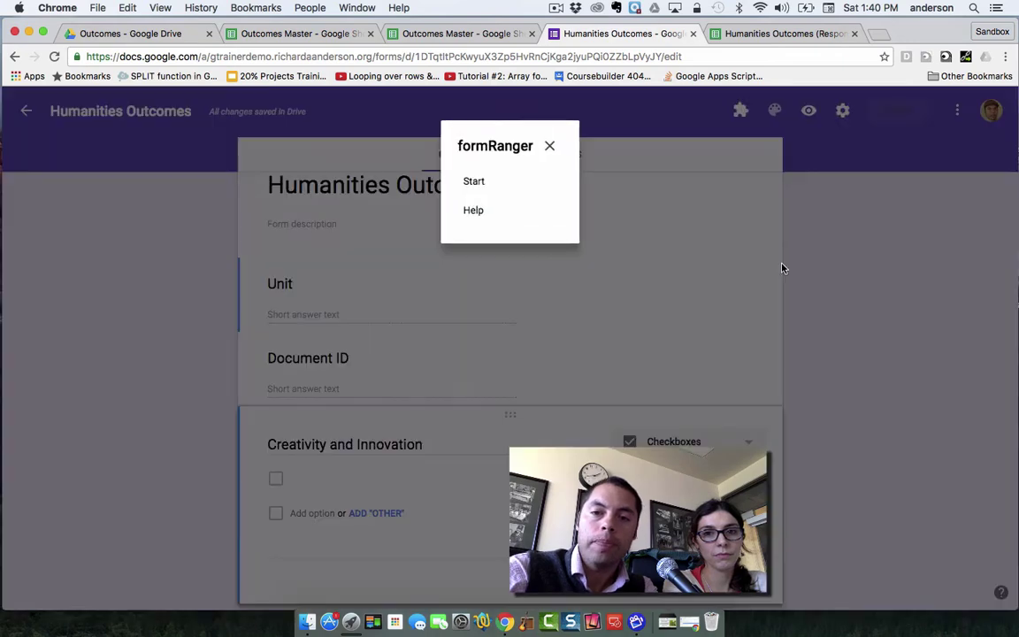
left_click(473, 181)
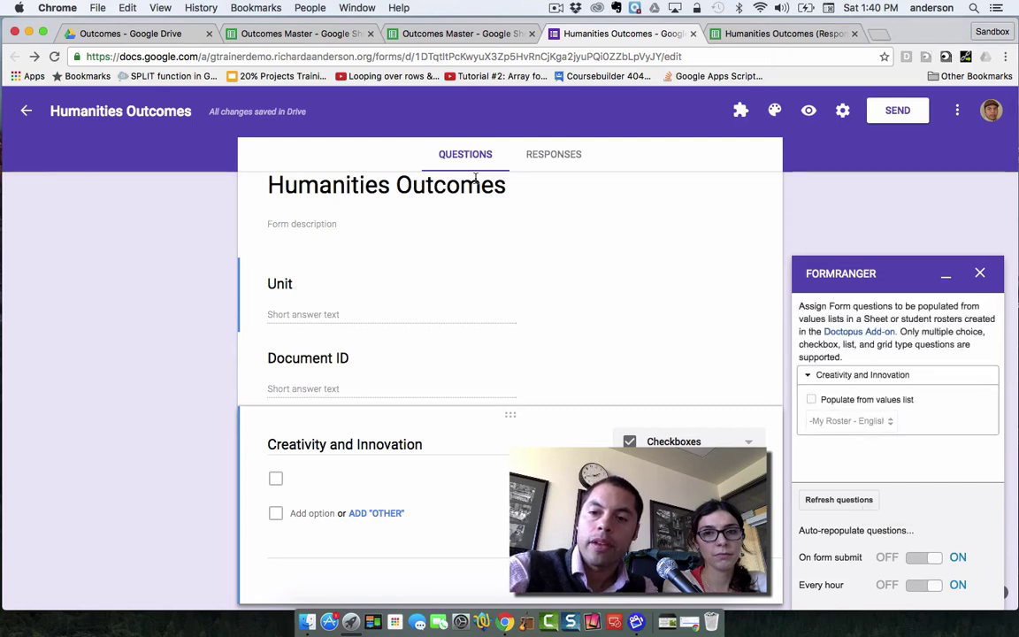
- Populate the Creativity and Innovation question from a new values list, using the Outcomes Master spreadsheet as its source
left_click(811, 403)
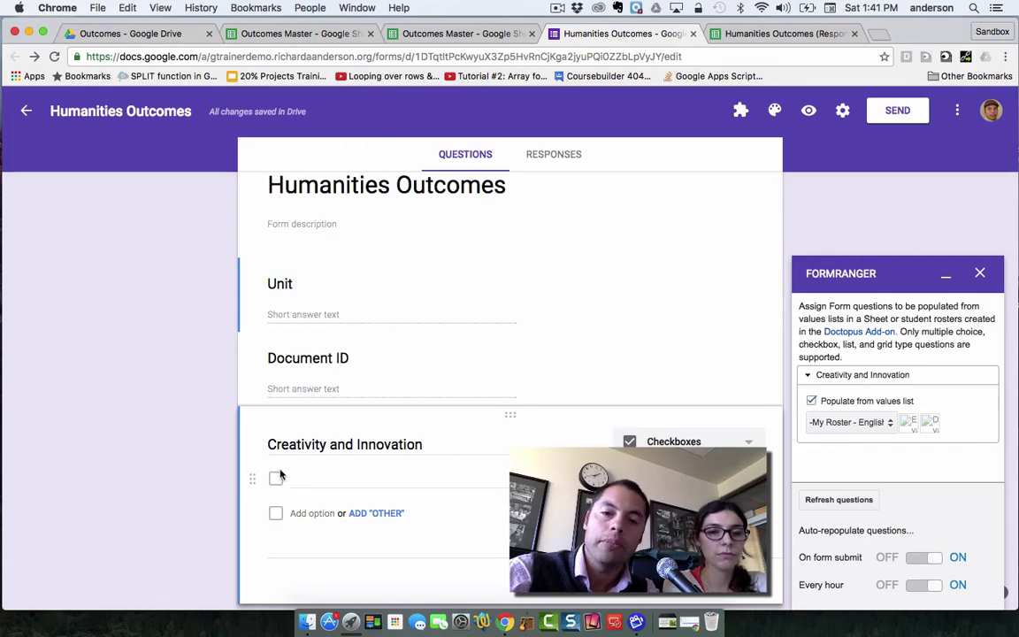
left_click(888, 424)
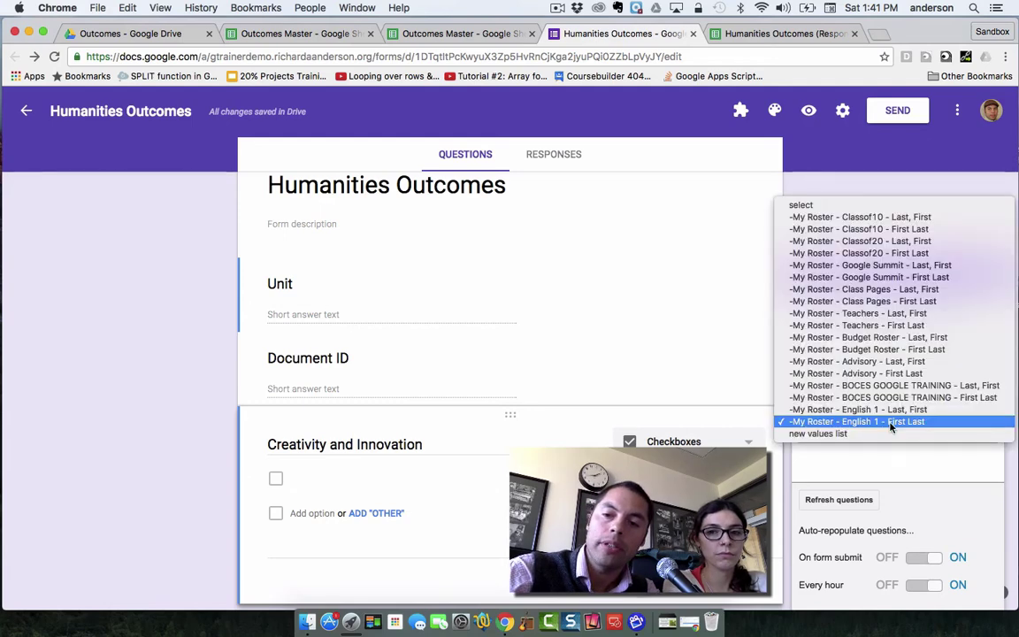
left_click(818, 434)
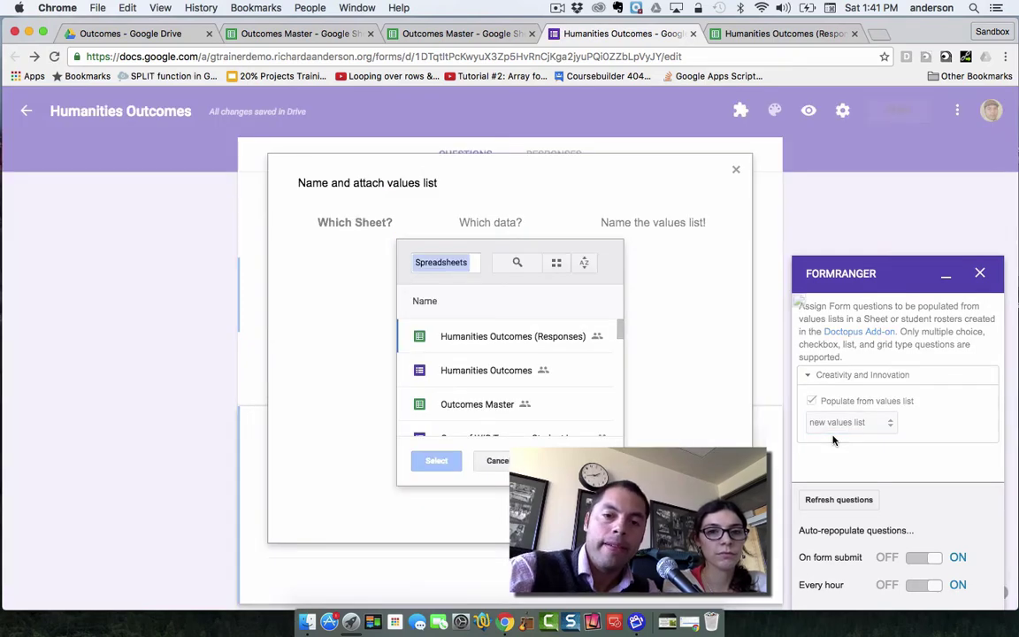
left_click(474, 405)
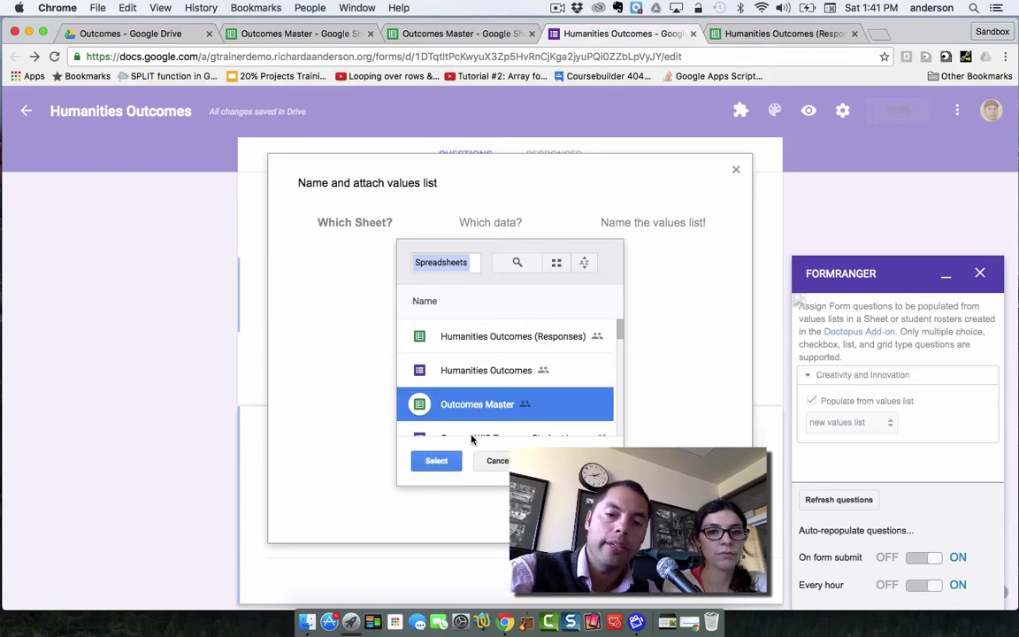
left_click(436, 462)
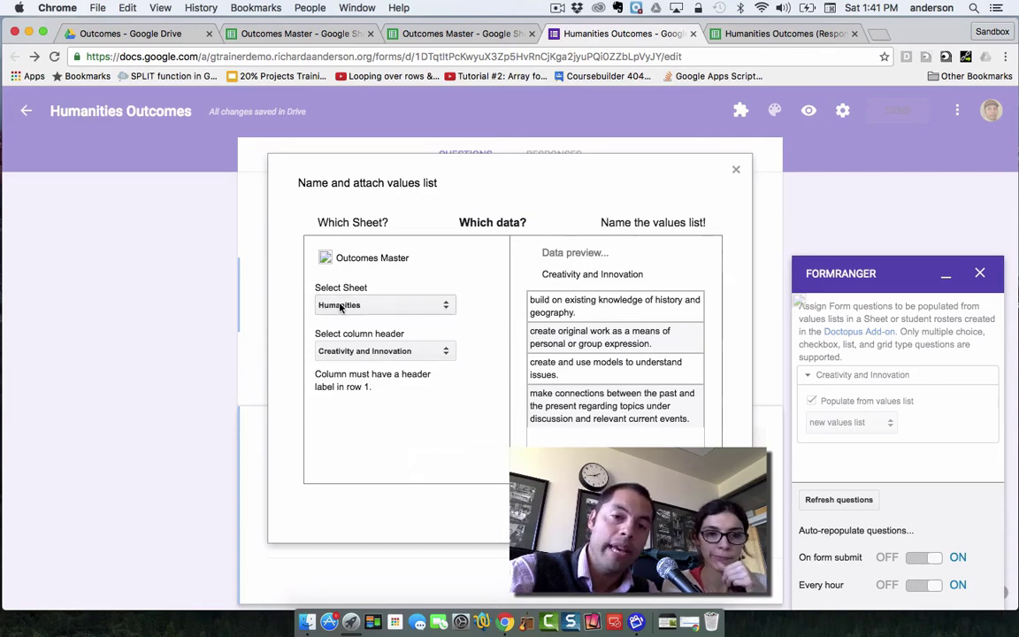
- Use the Humanities sheet and its Creativity and Innovation column as the data for the values list
left_click(448, 304)
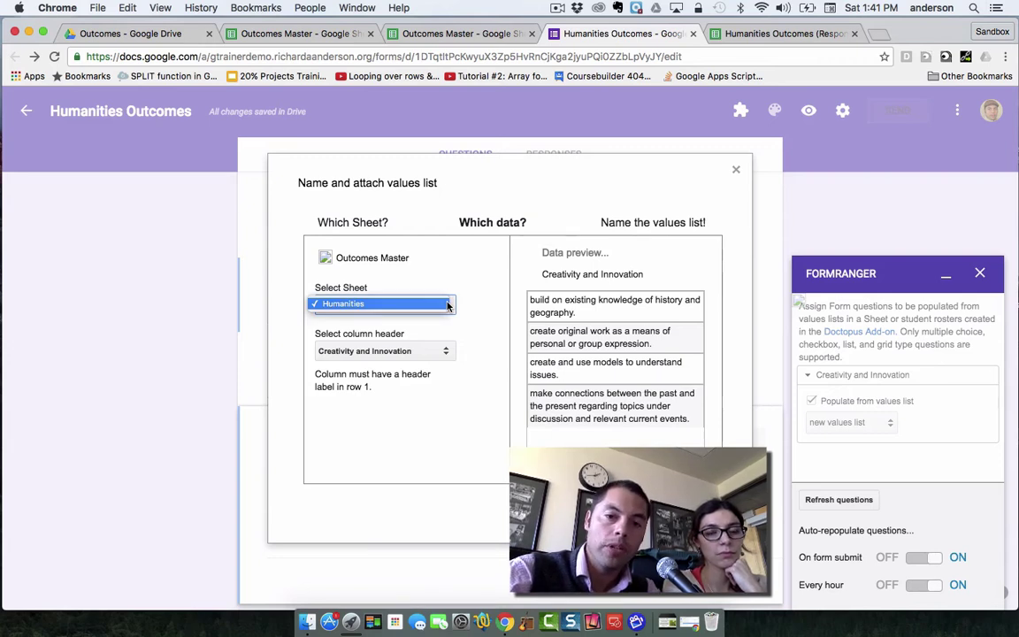
left_click(424, 304)
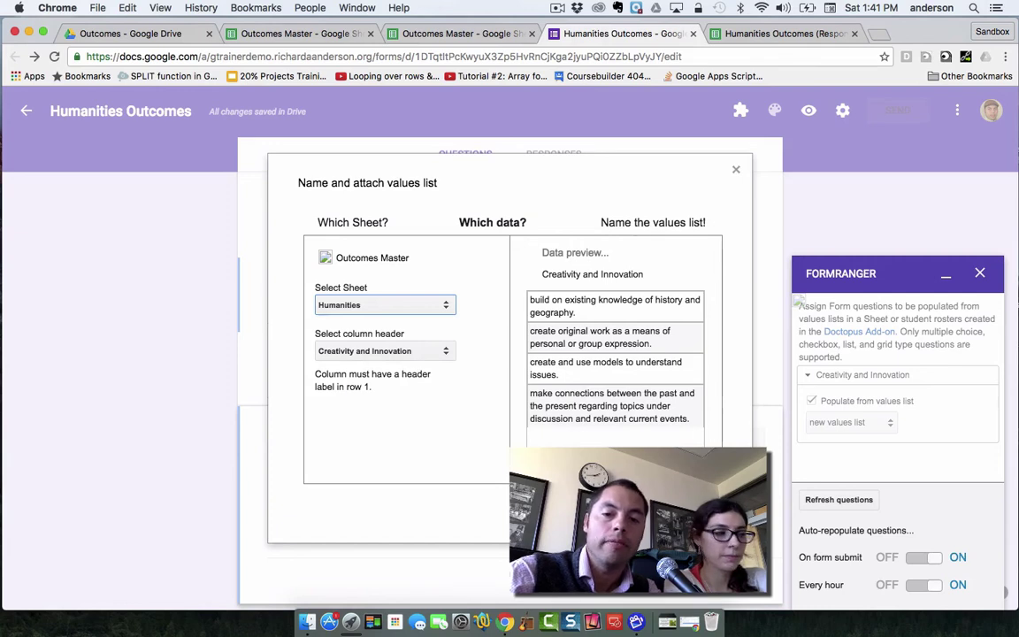
left_click(693, 507)
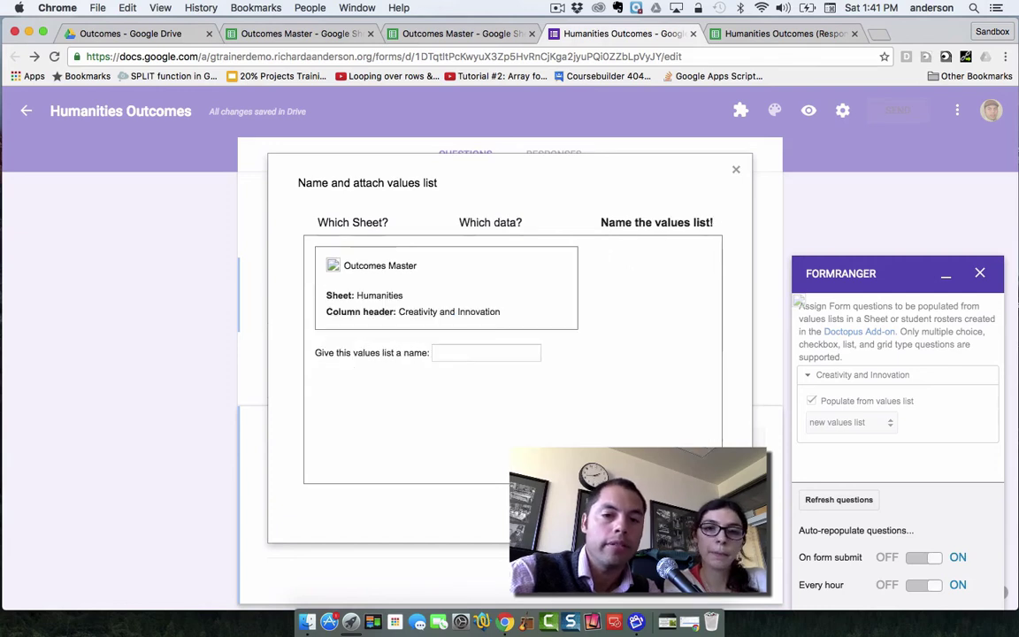
- Name the values list "Creativity and Innovation" and save it to fill in the question's checkbox options
left_click(481, 353)
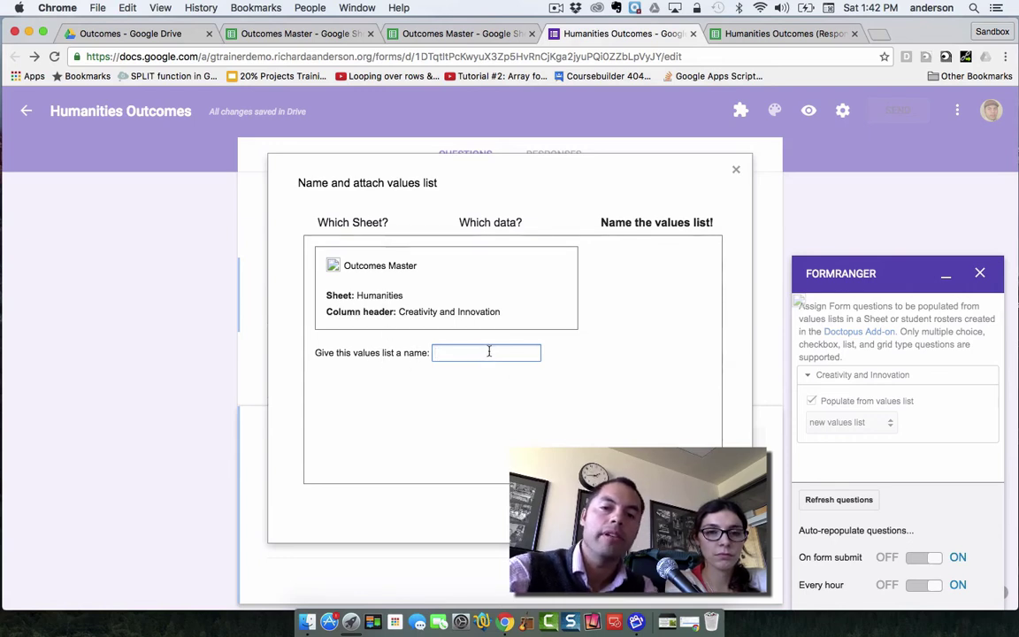
type("C")
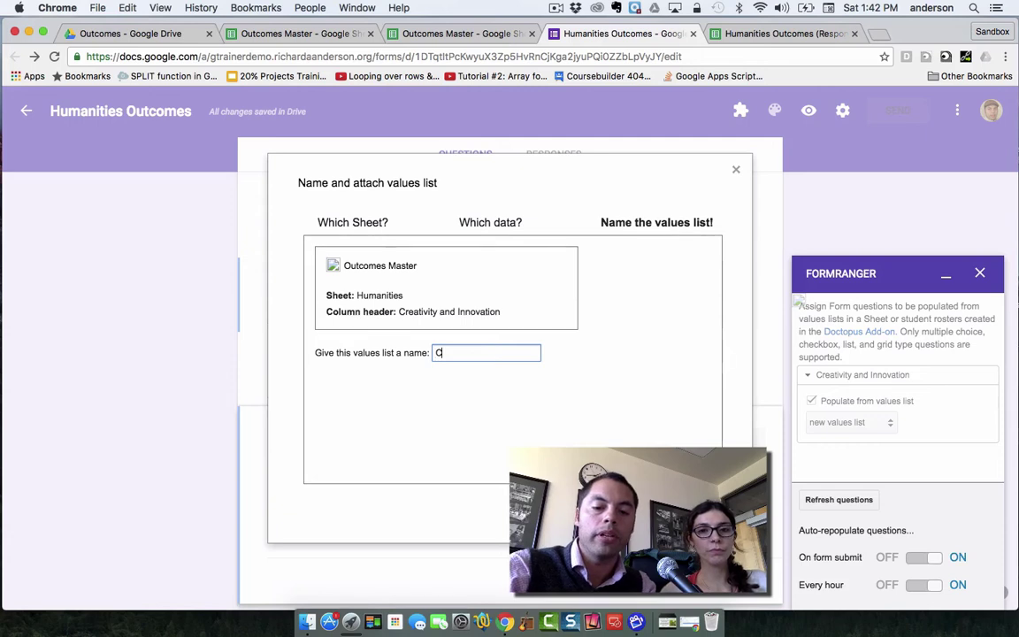
type("reativi")
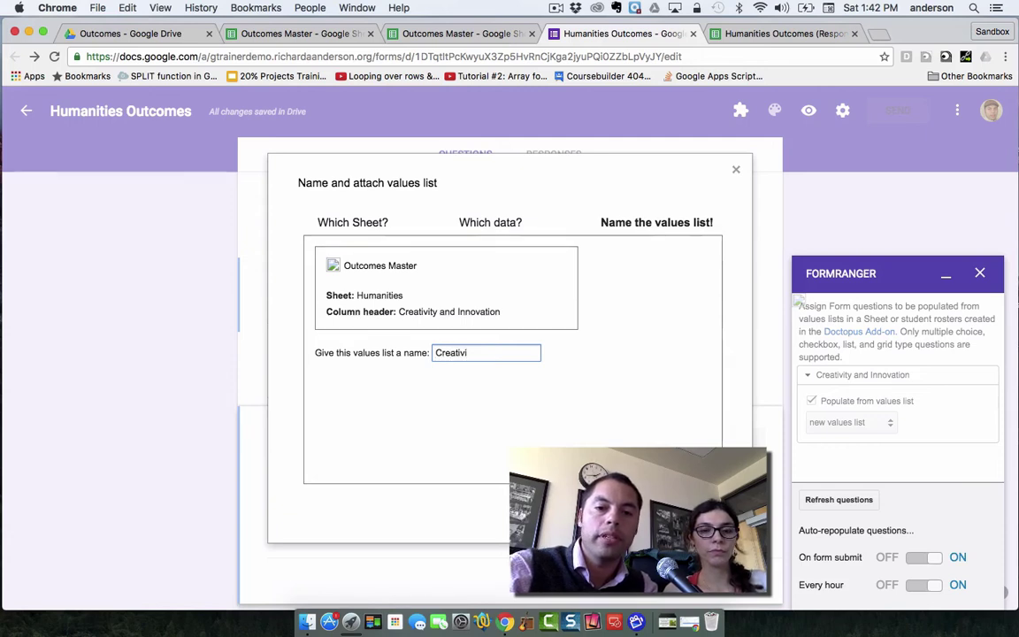
type("ty and I")
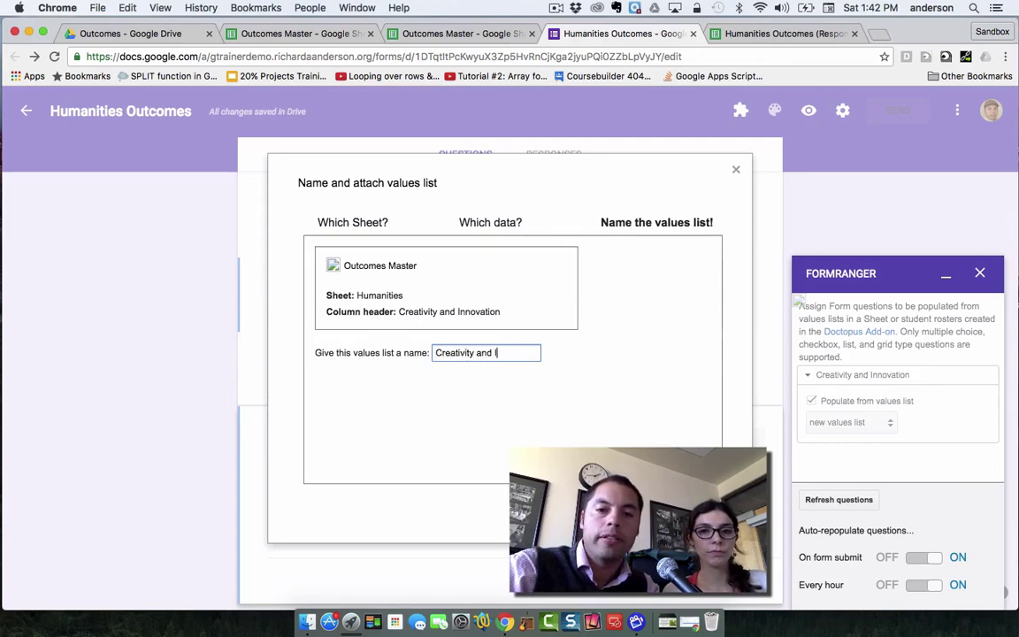
type("nnovation")
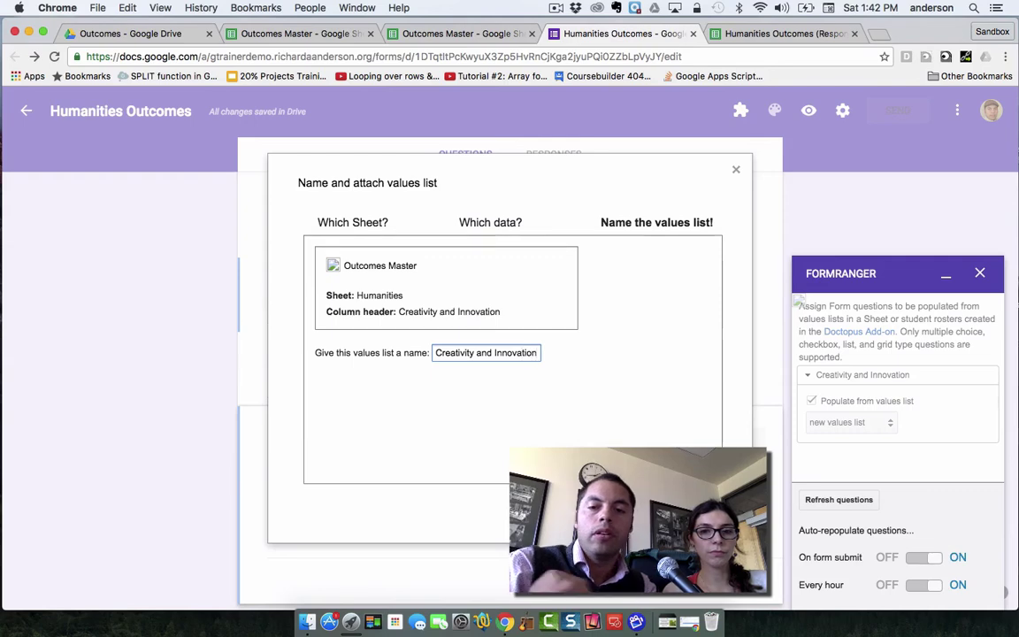
key("Return")
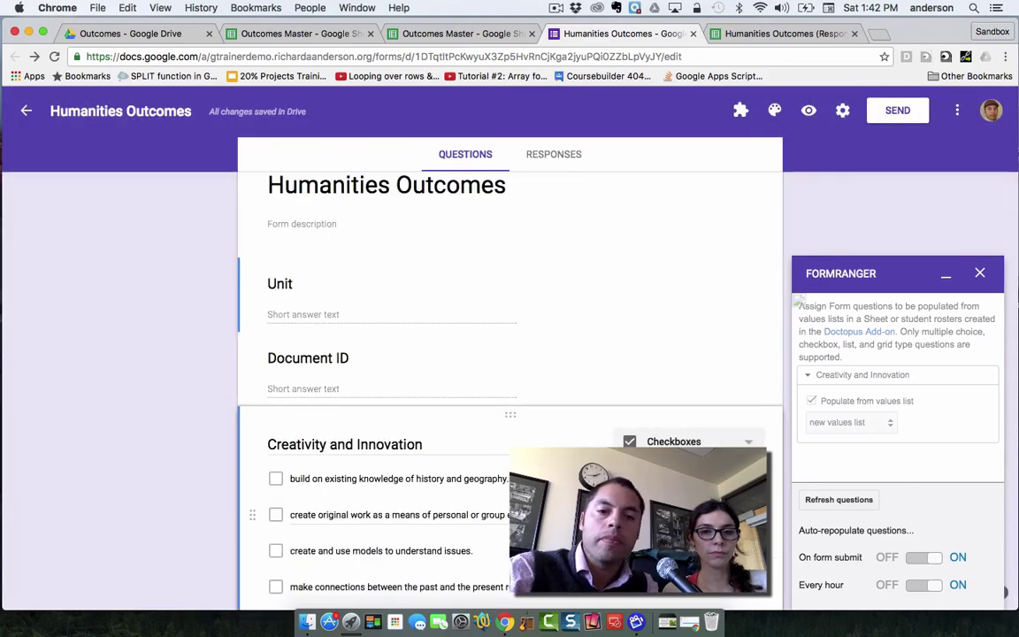
scroll(454, 398, "down", 2)
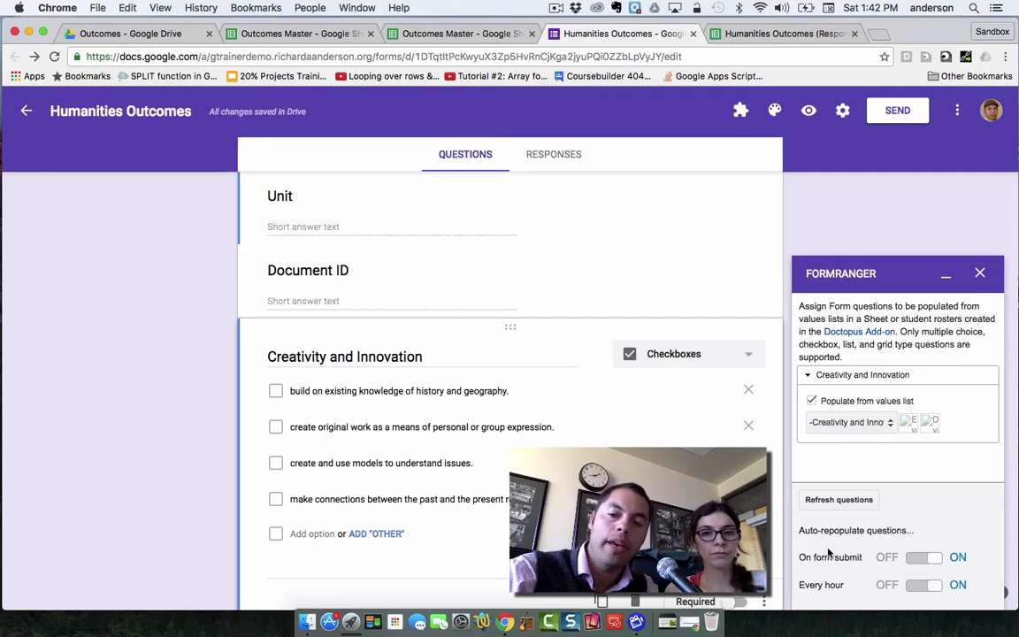
scroll(828, 552, "down", 1)
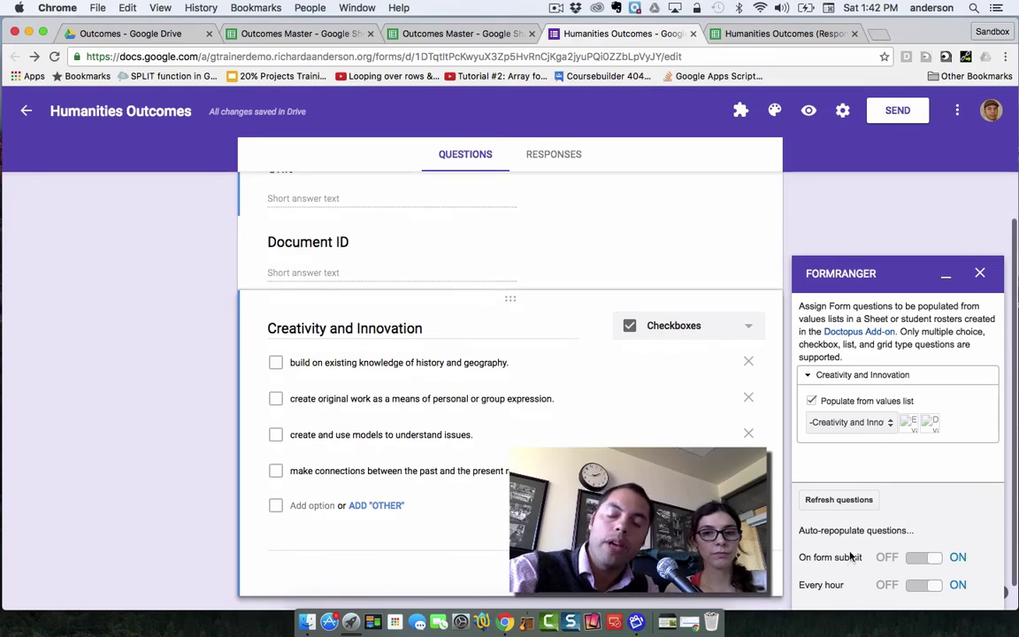